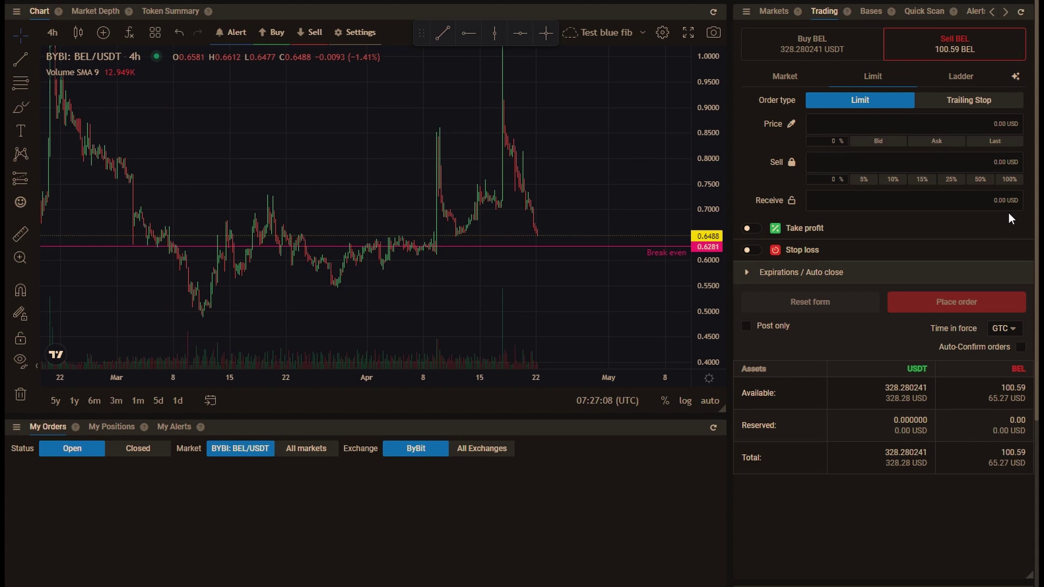
- Place and confirm a limit sell of all 100.59 BEL at 0.8465, then check its Open status
click(1009, 181)
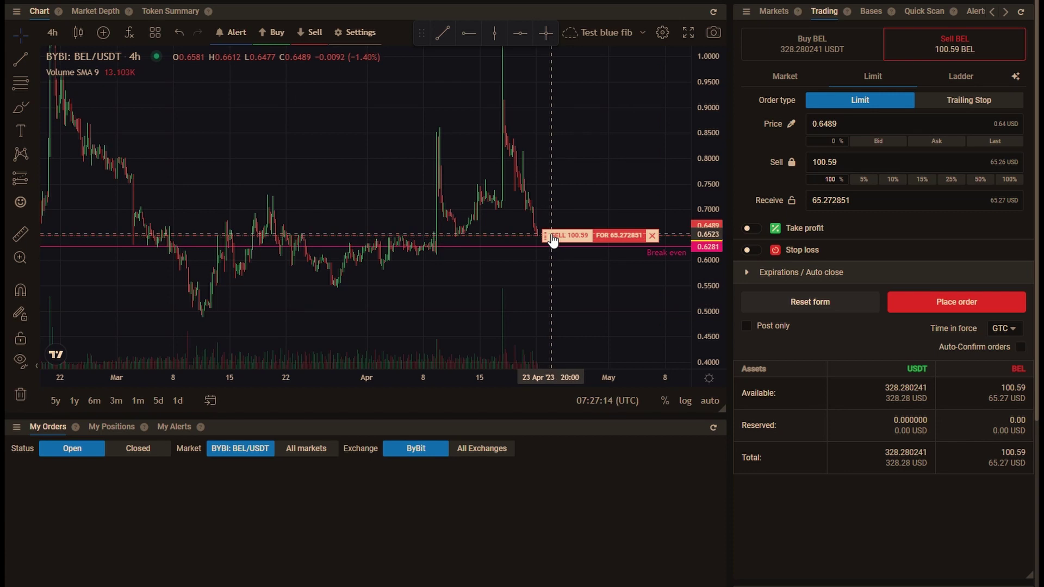
drag(553, 239, 556, 135)
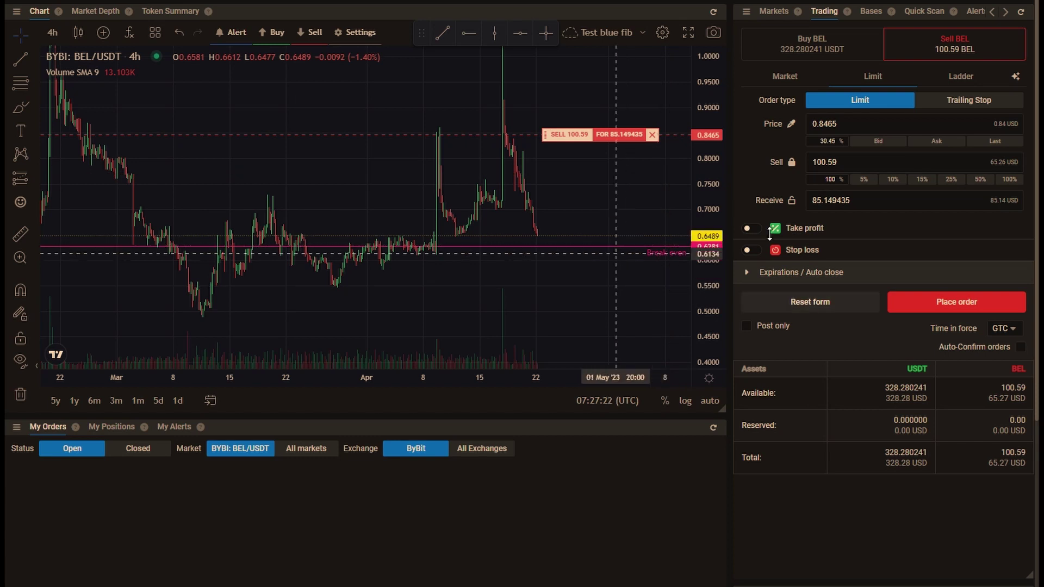
click(916, 305)
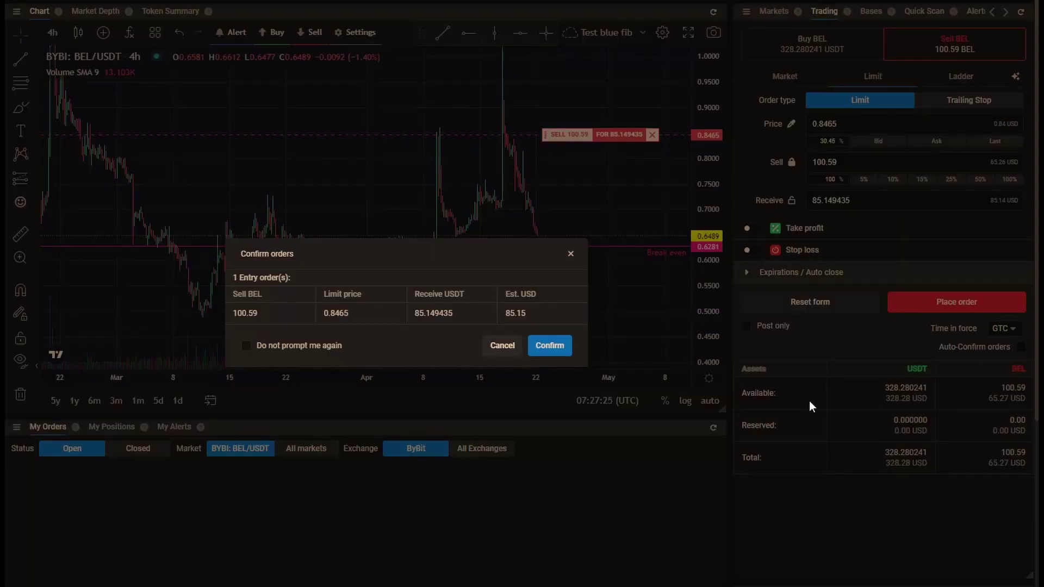
click(551, 345)
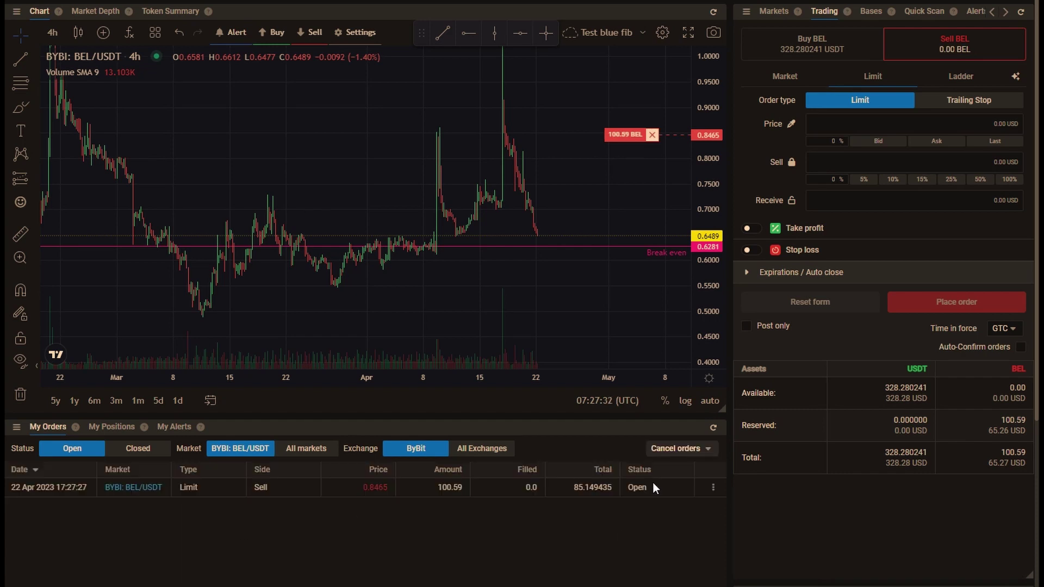
double_click(639, 488)
- Cancel the open sell order and refill the form with 100.59 BEL at 0.8465
click(653, 135)
click(425, 334)
click(1011, 180)
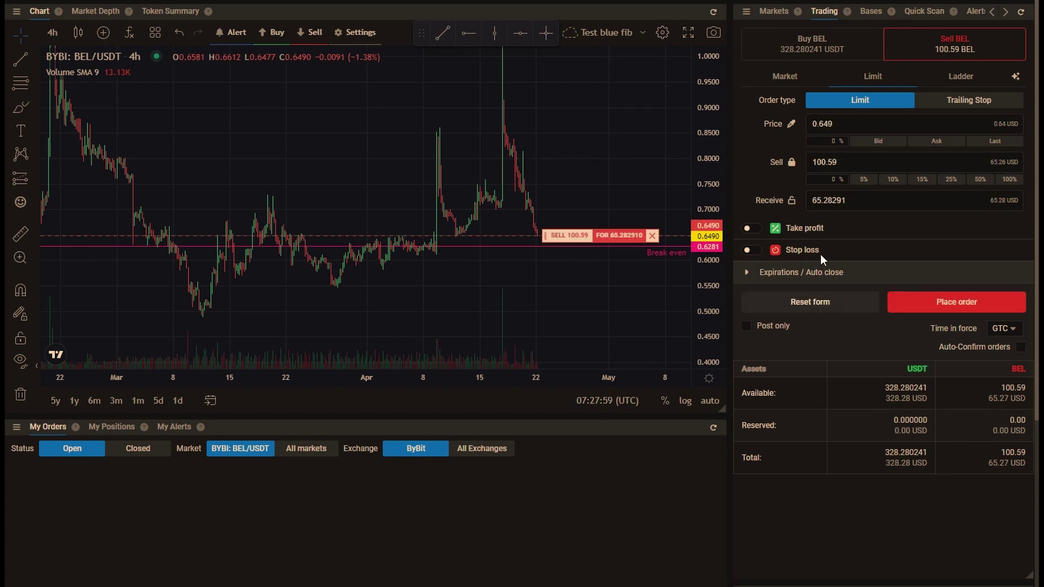
drag(559, 235, 548, 134)
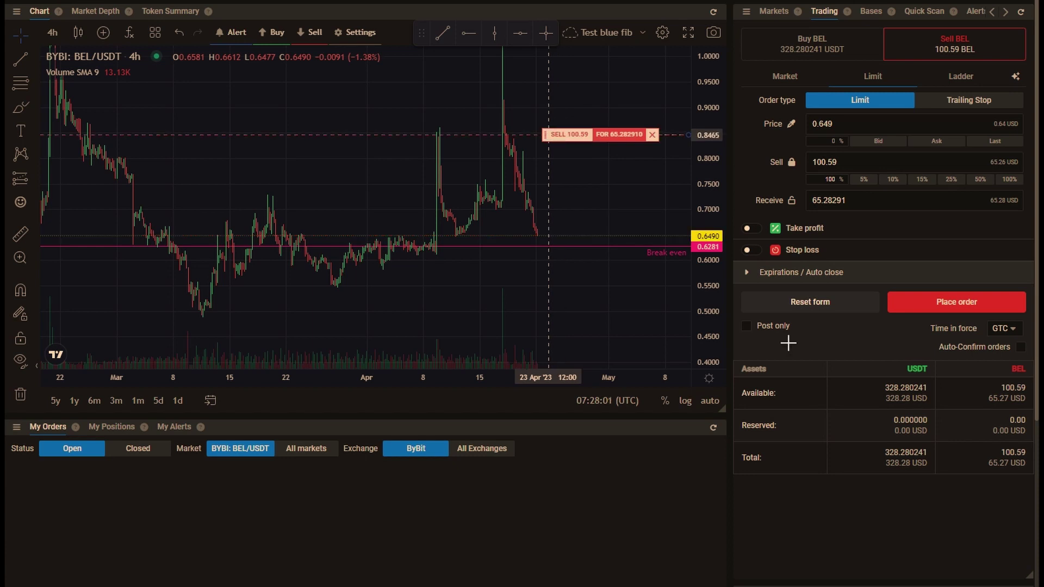
- Enable Start position at with a trigger price of 0.8461
click(748, 276)
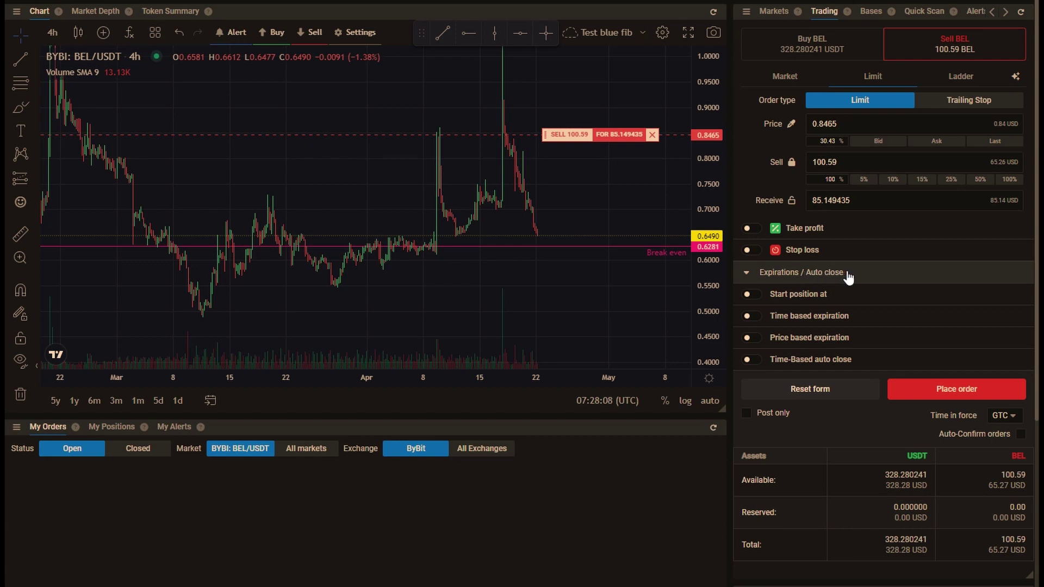
click(754, 294)
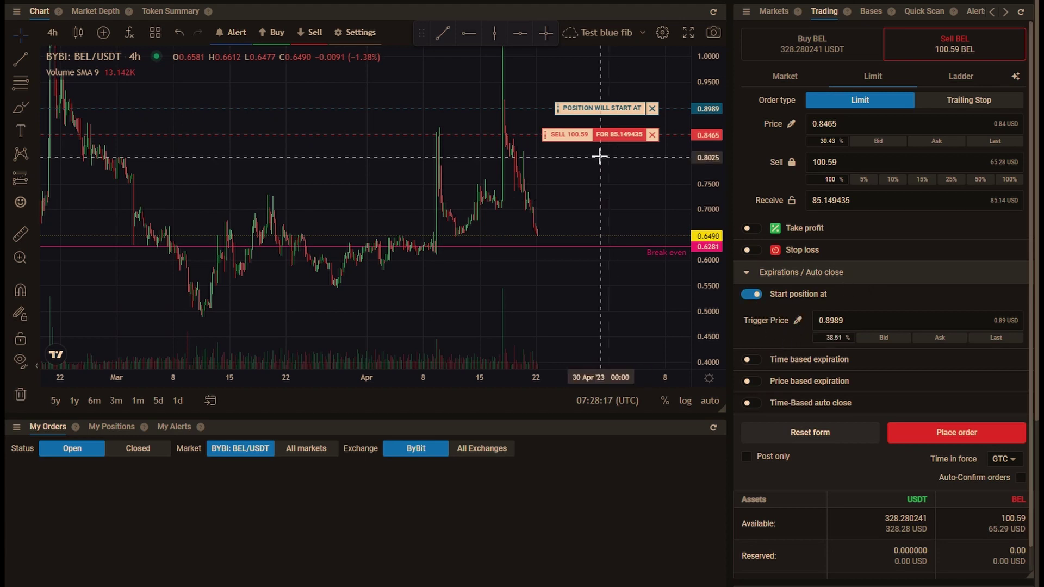
drag(574, 114, 583, 139)
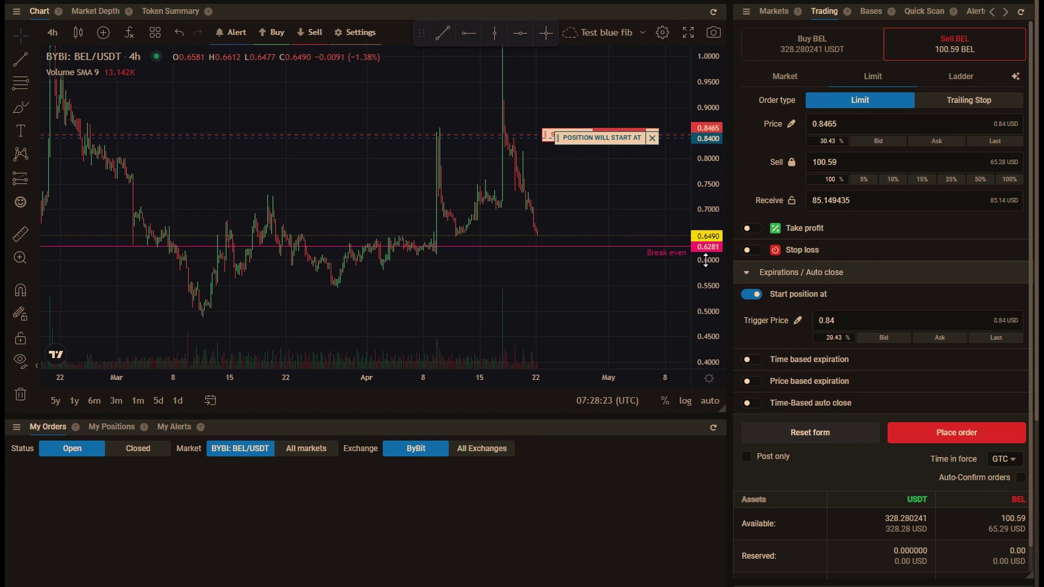
drag(705, 260, 700, 156)
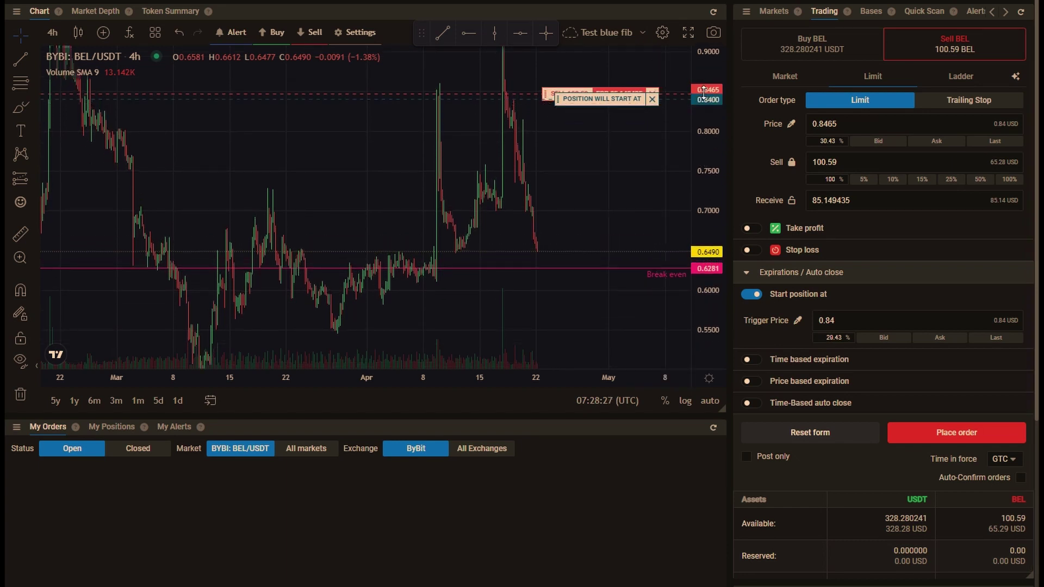
click(842, 321)
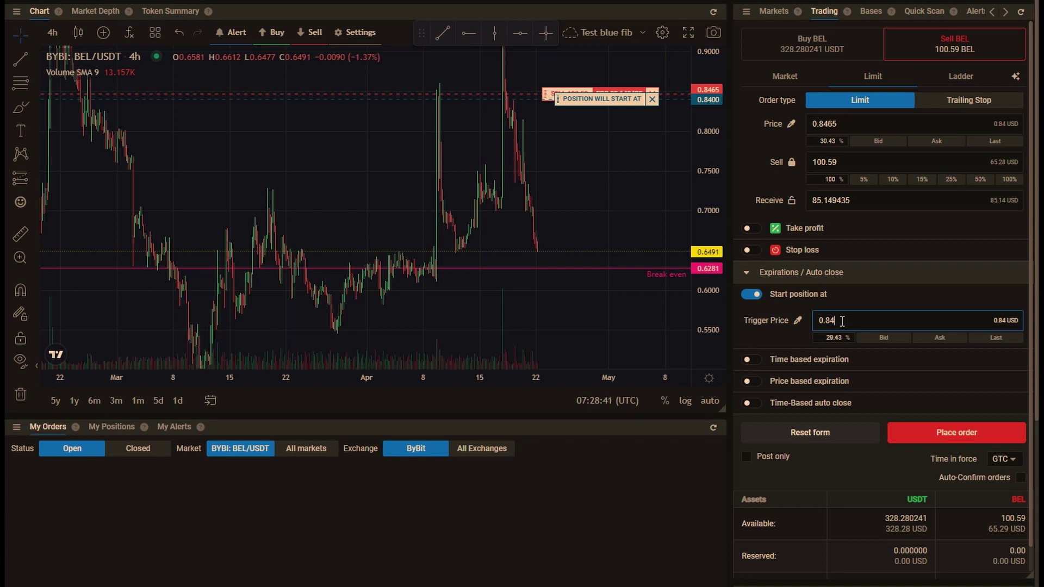
text(61)
click(854, 295)
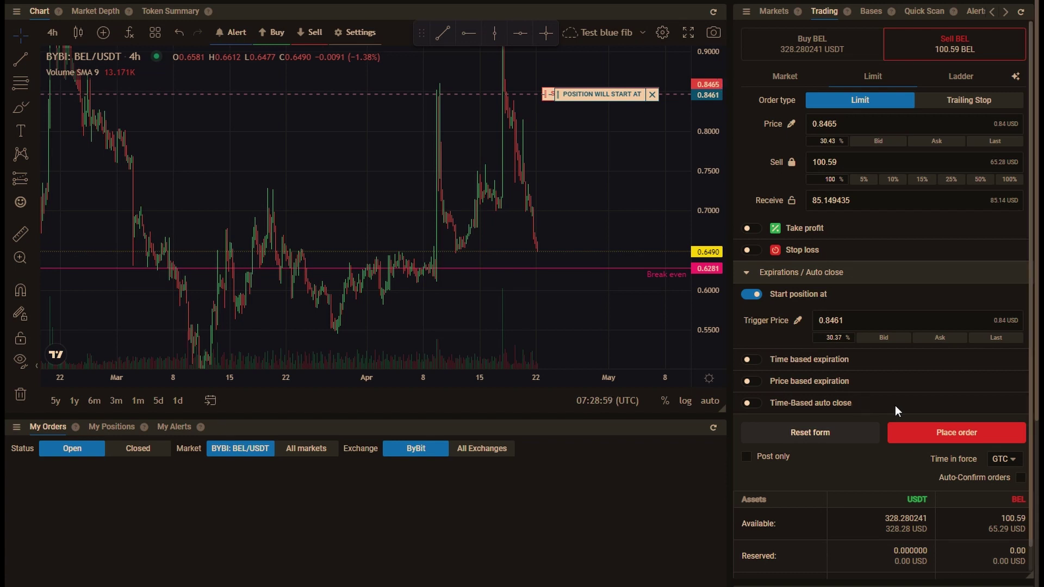
- Place the 0.8465 limit sell triggered at 0.8461, verify it shows Pending, and switch to Market
click(948, 429)
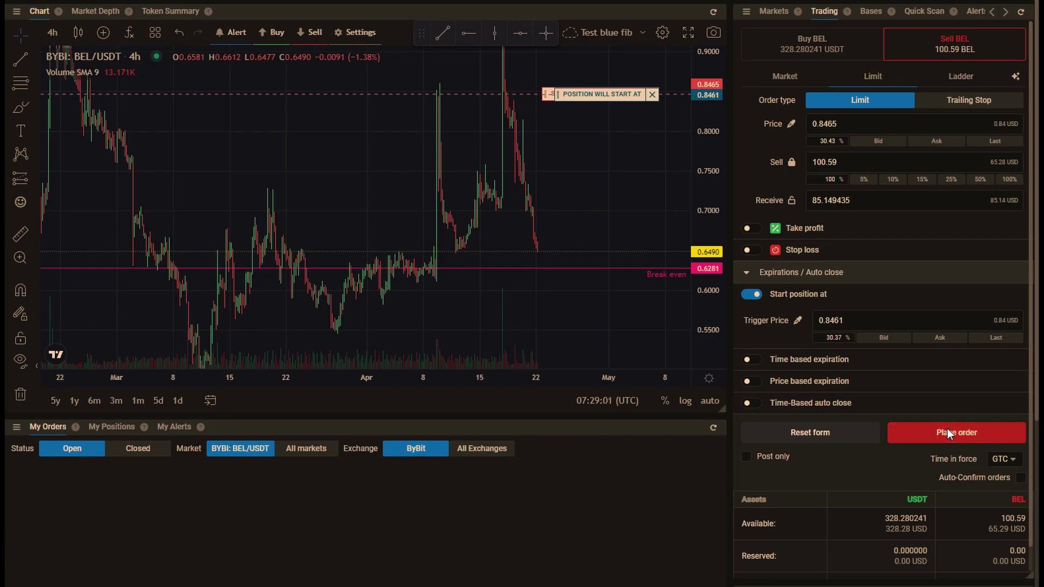
click(549, 346)
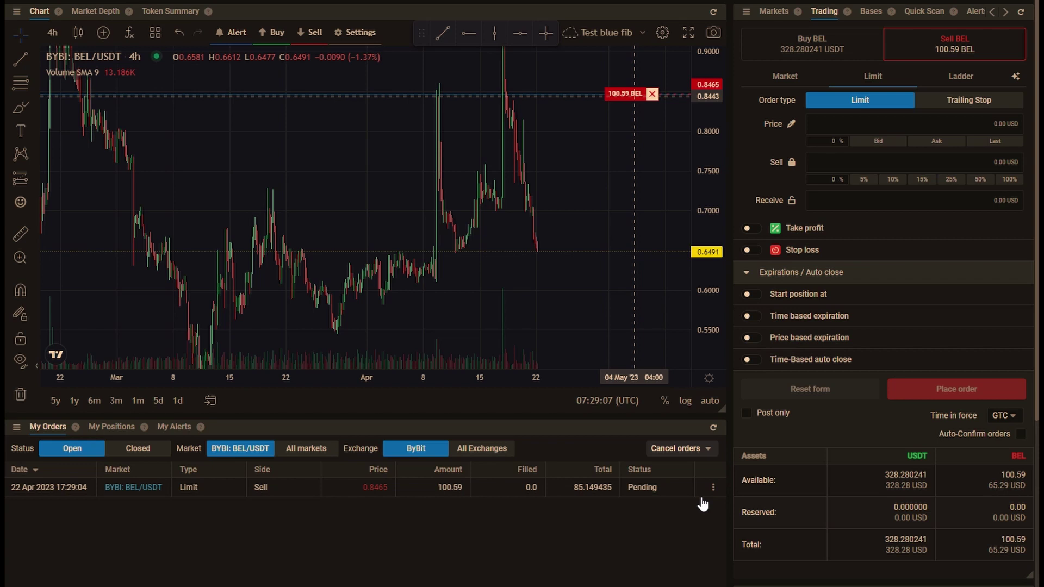
double_click(632, 488)
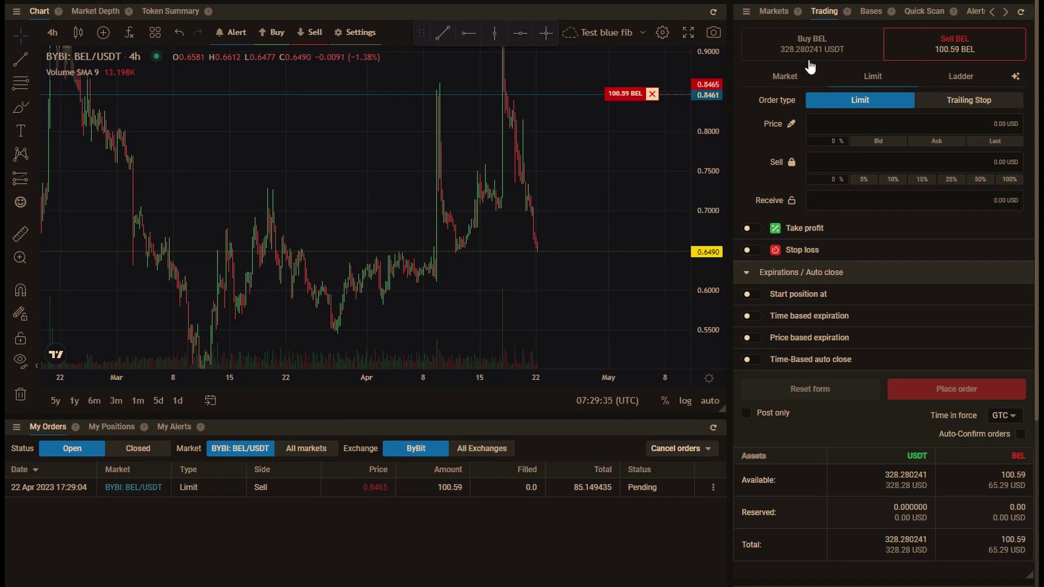
click(795, 80)
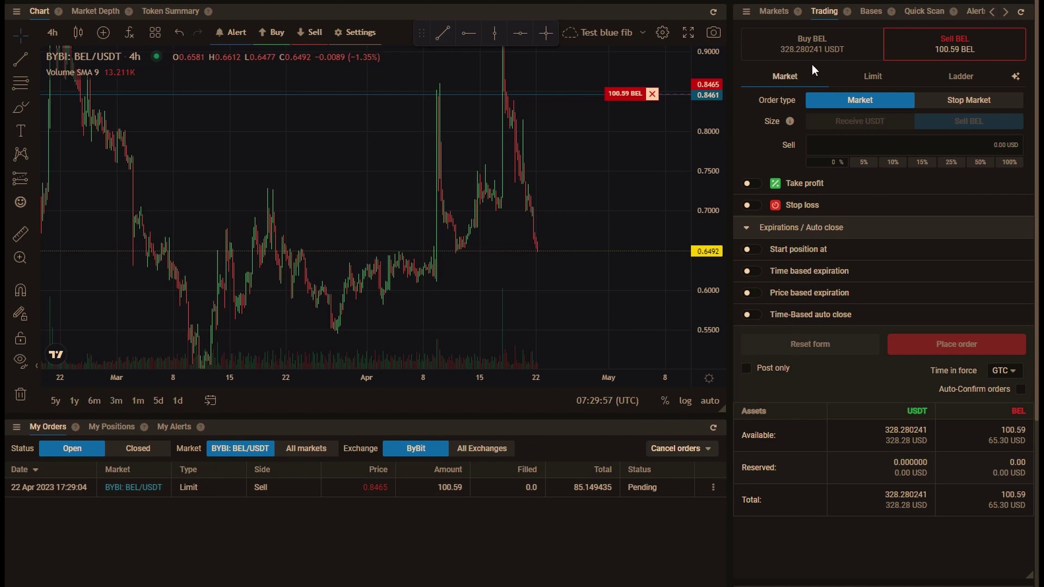
- Set up a market sell of all 100.59 BEL that starts once price drops to 0.5394
click(868, 77)
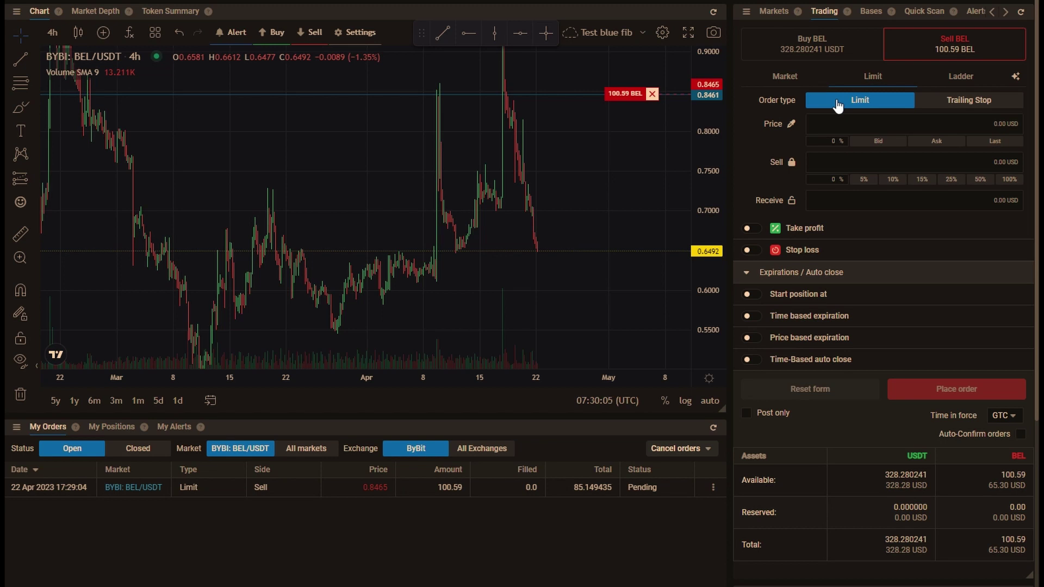
click(801, 81)
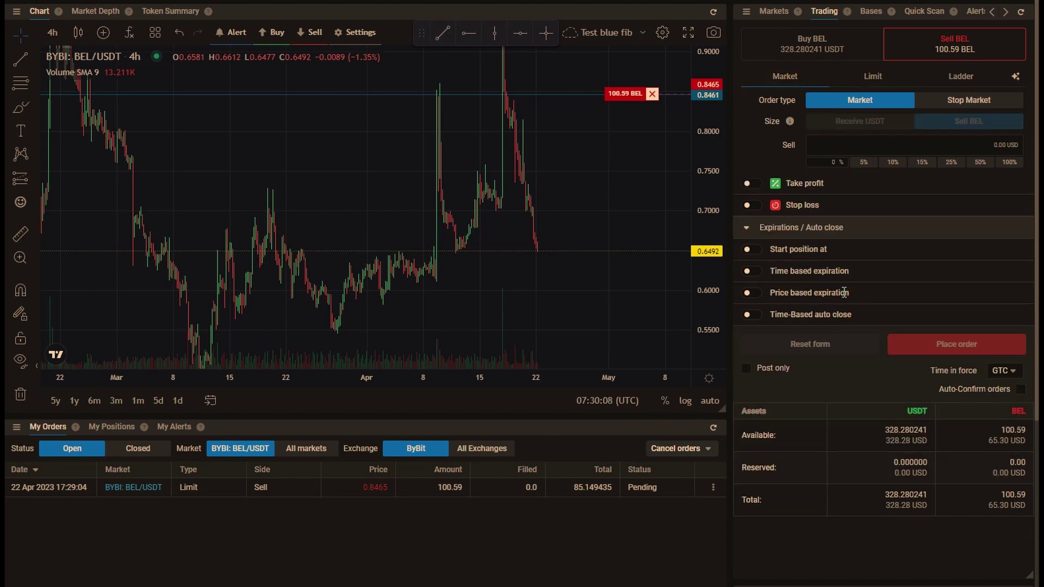
click(1006, 163)
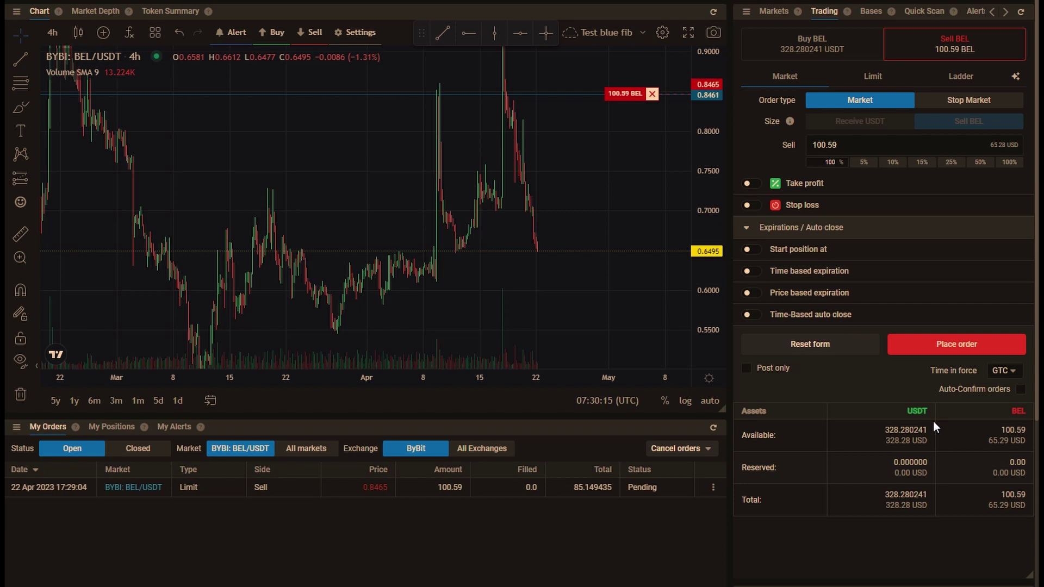
click(759, 252)
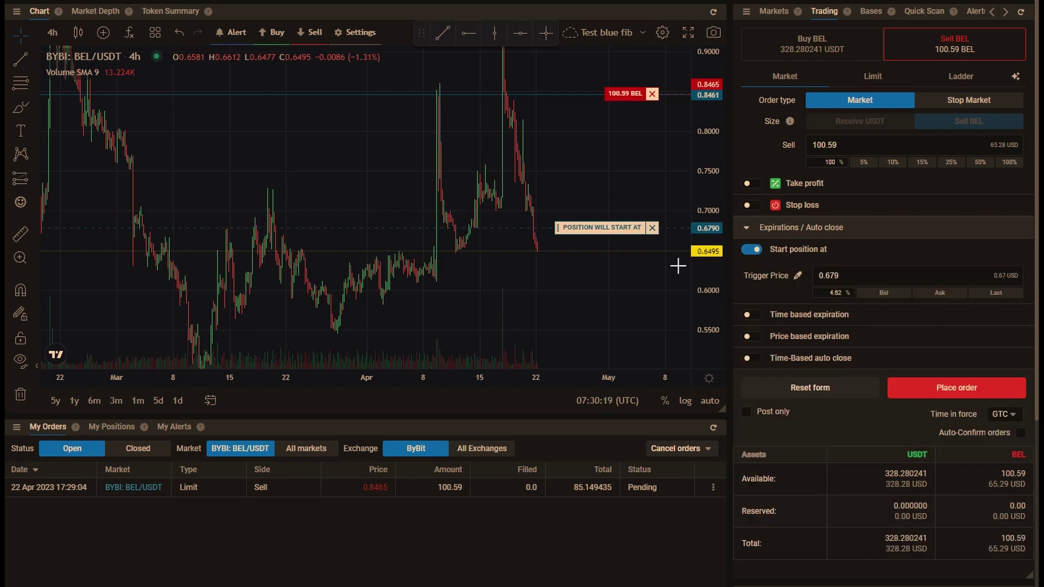
drag(600, 228, 620, 340)
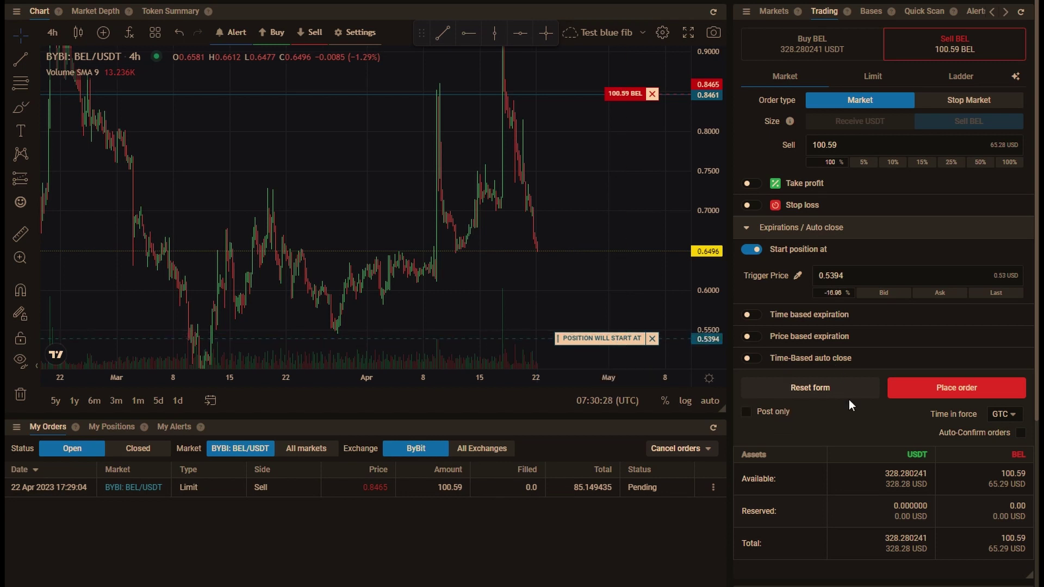
- Place and confirm the 0.5394-triggered market sell, then clear a stray text selection
click(936, 391)
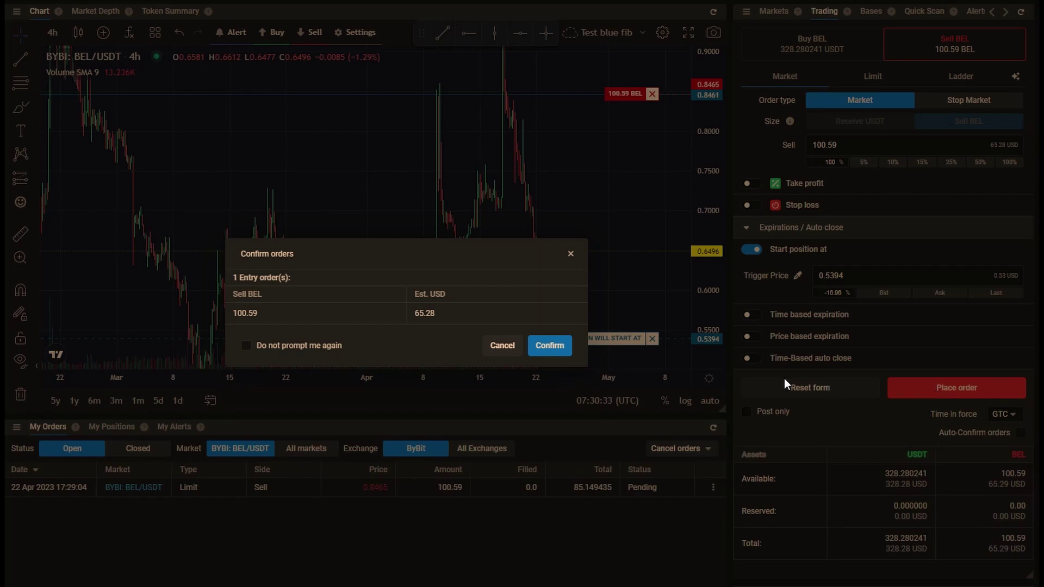
click(543, 349)
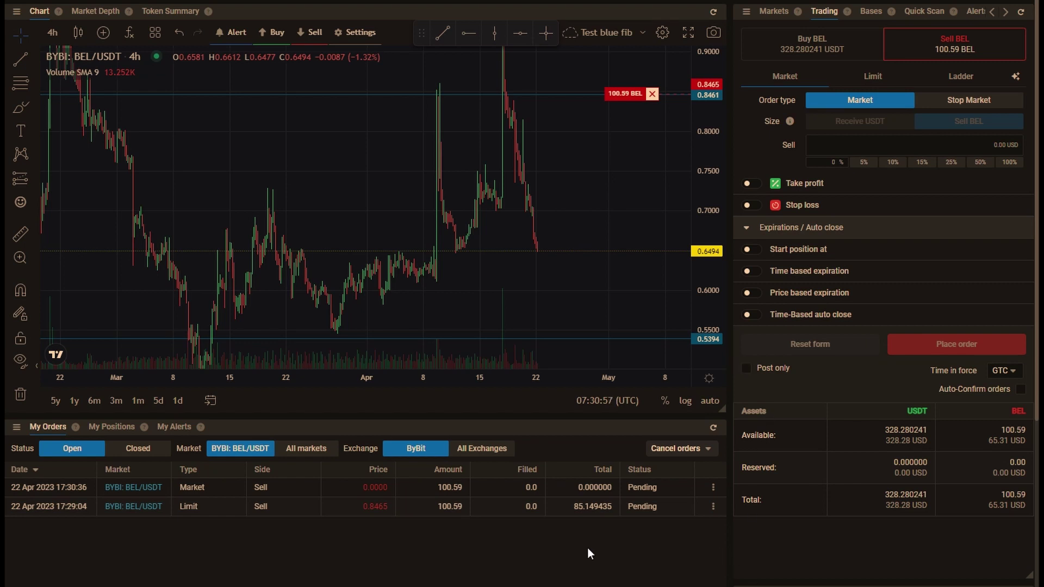
double_click(183, 487)
triple_click(1010, 473)
click(980, 536)
click(625, 98)
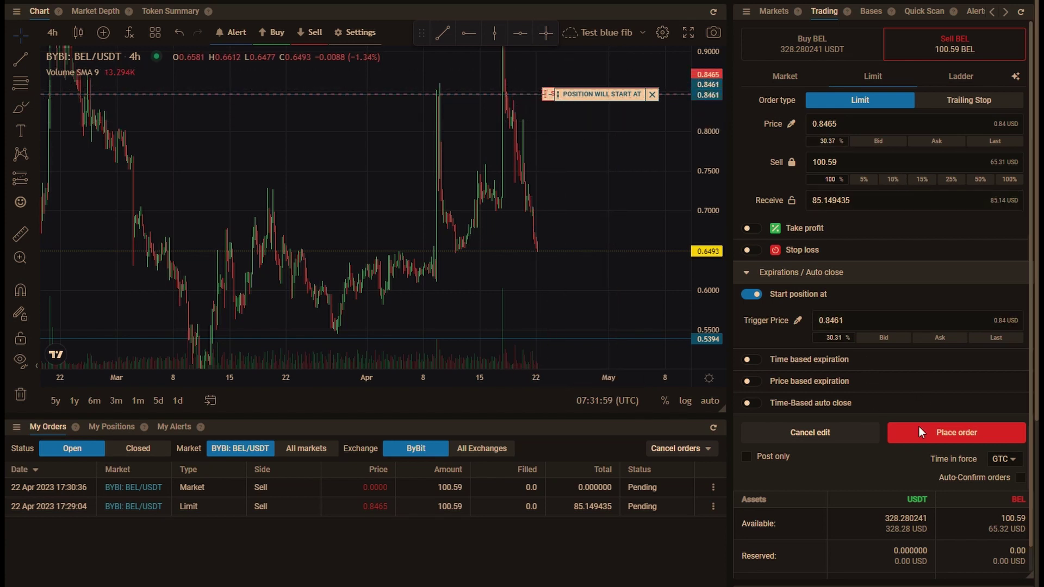
click(871, 435)
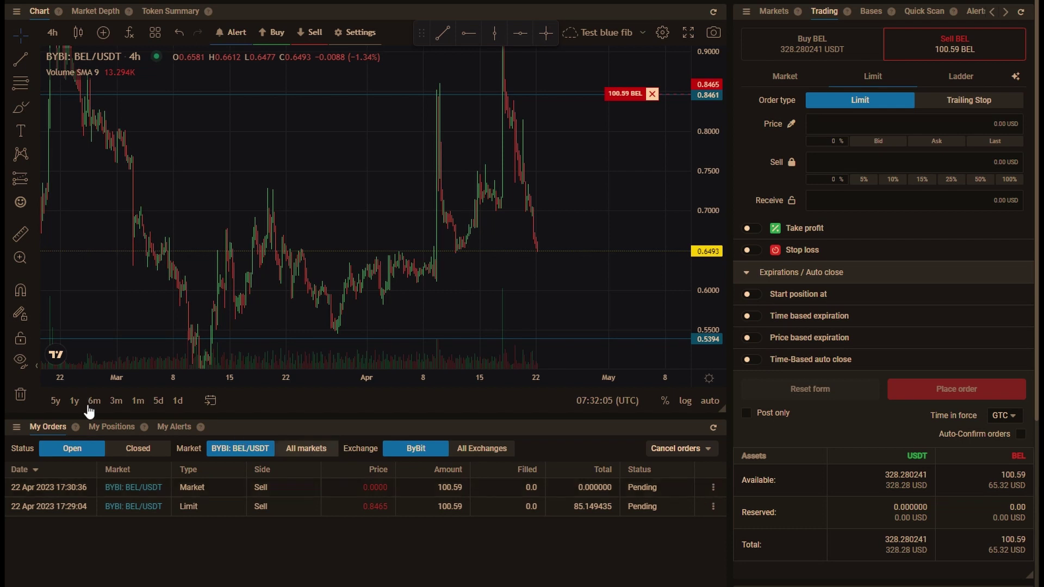
- Load the pending market sell for editing and move its start trigger up to 0.5402
click(713, 488)
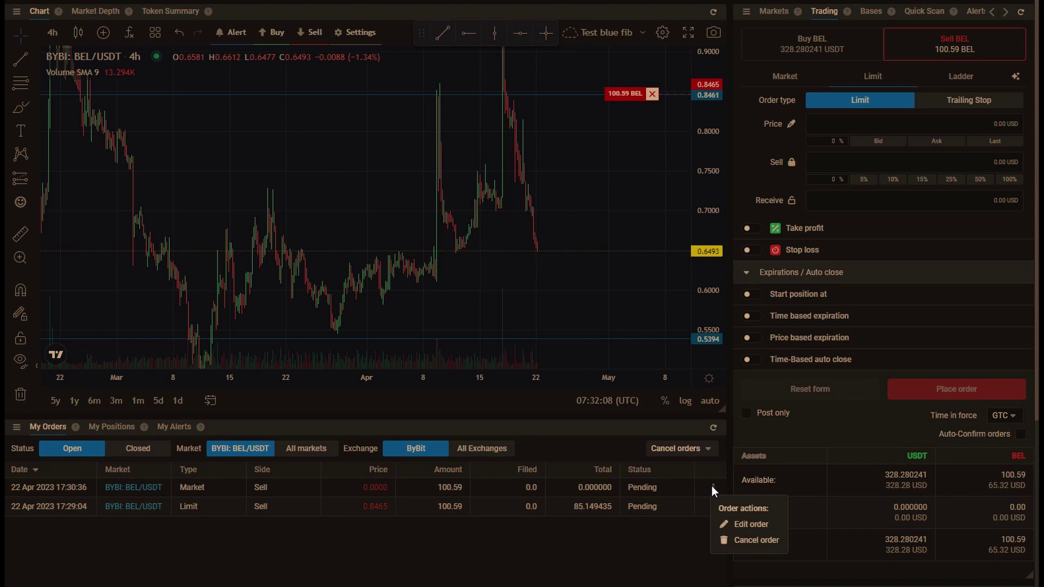
click(752, 524)
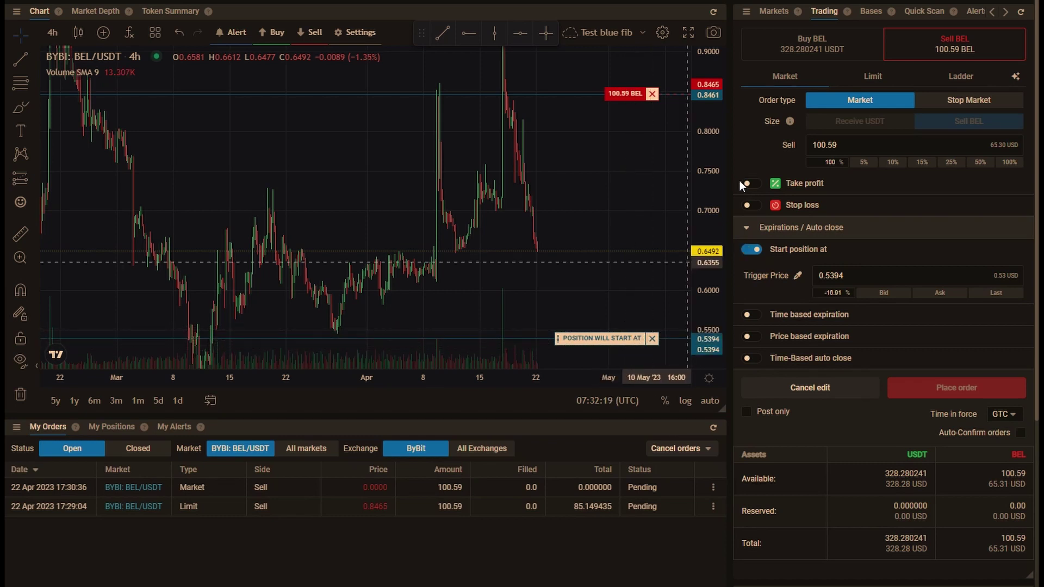
drag(719, 305, 618, 258)
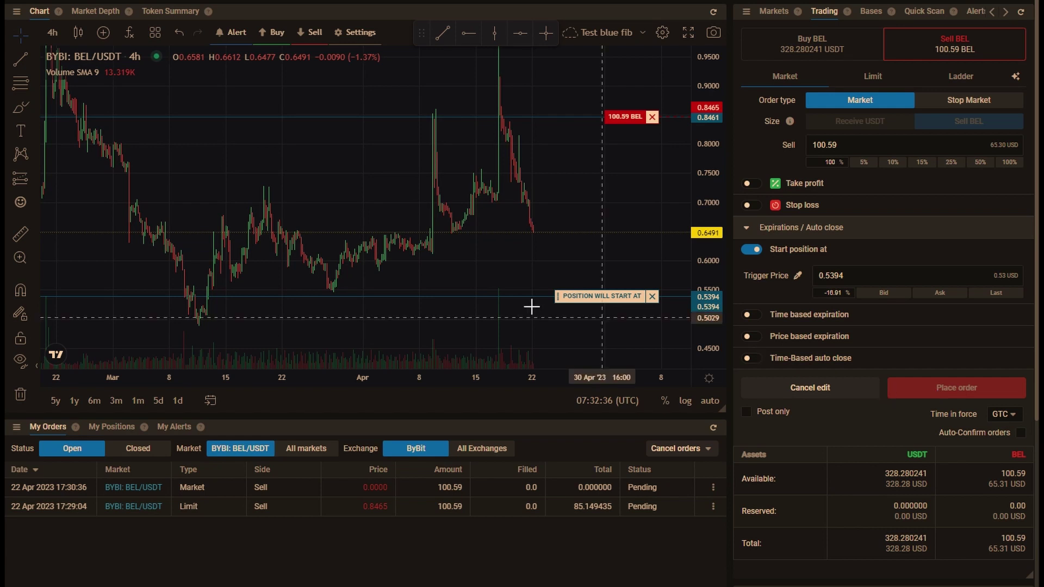
drag(562, 301, 563, 301)
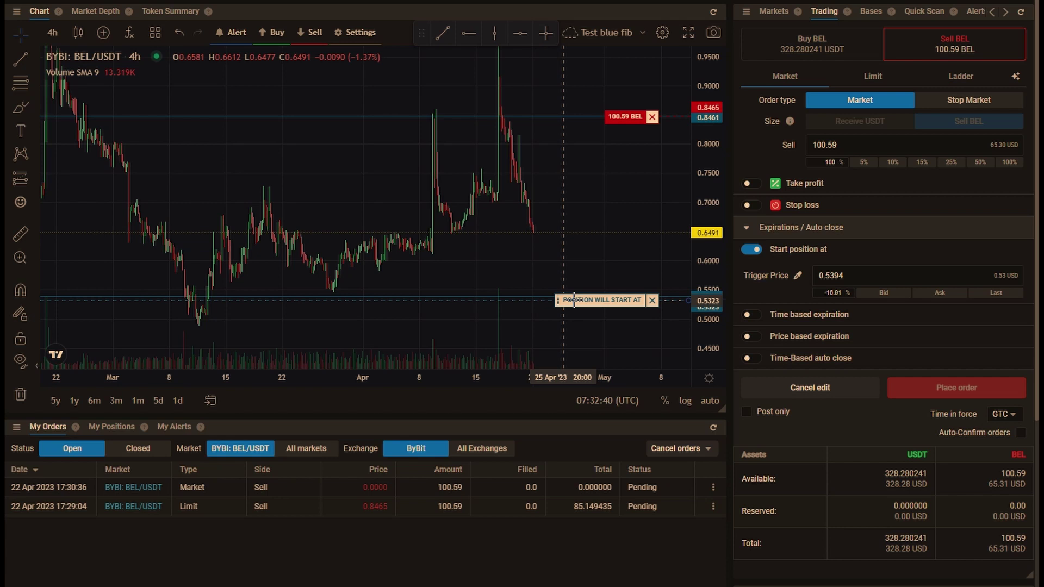
drag(574, 300, 574, 289)
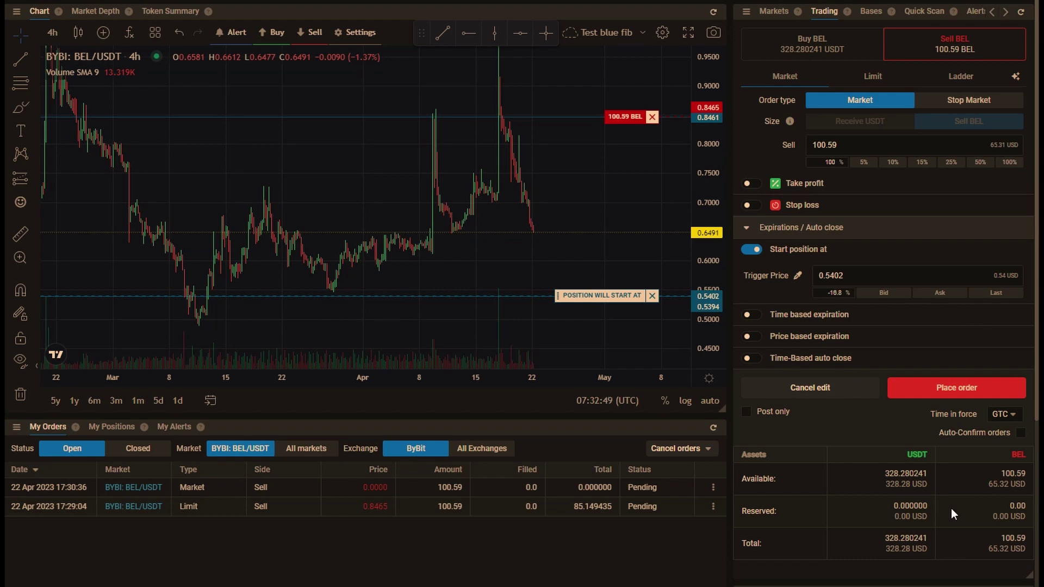
- Submit and confirm the edited market sell with its 0.5402 start trigger
click(960, 390)
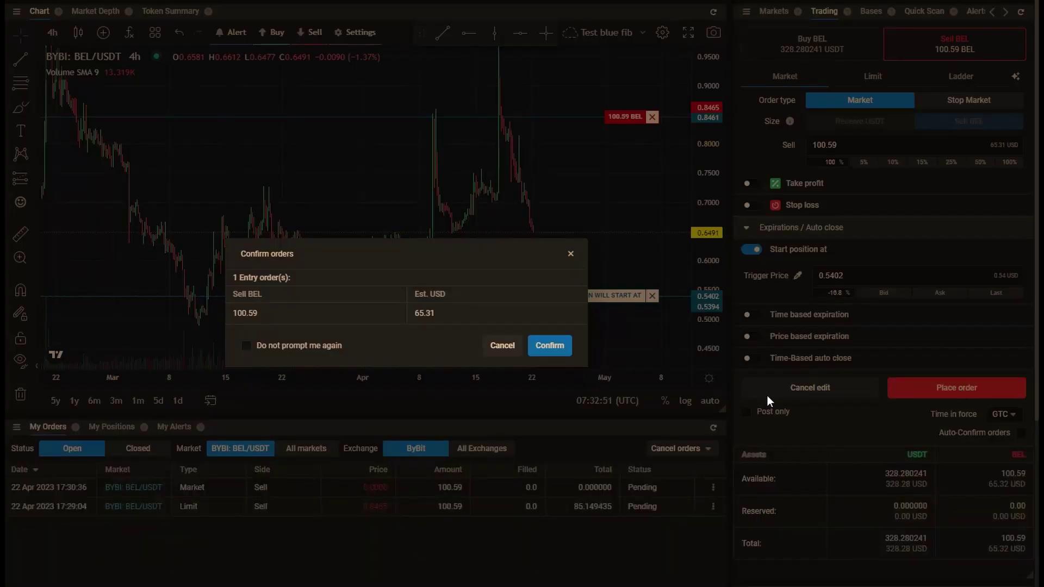
click(569, 346)
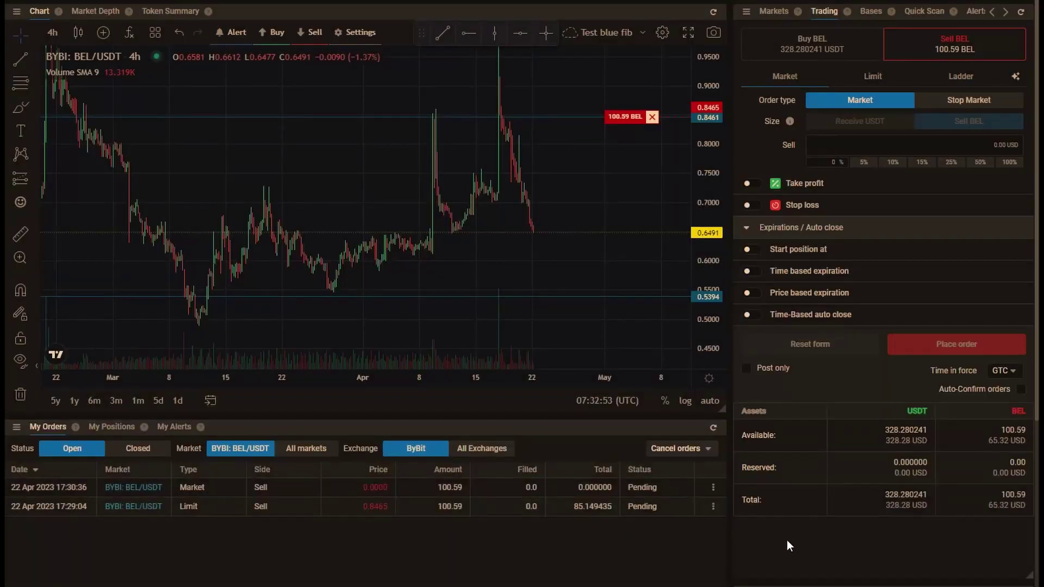